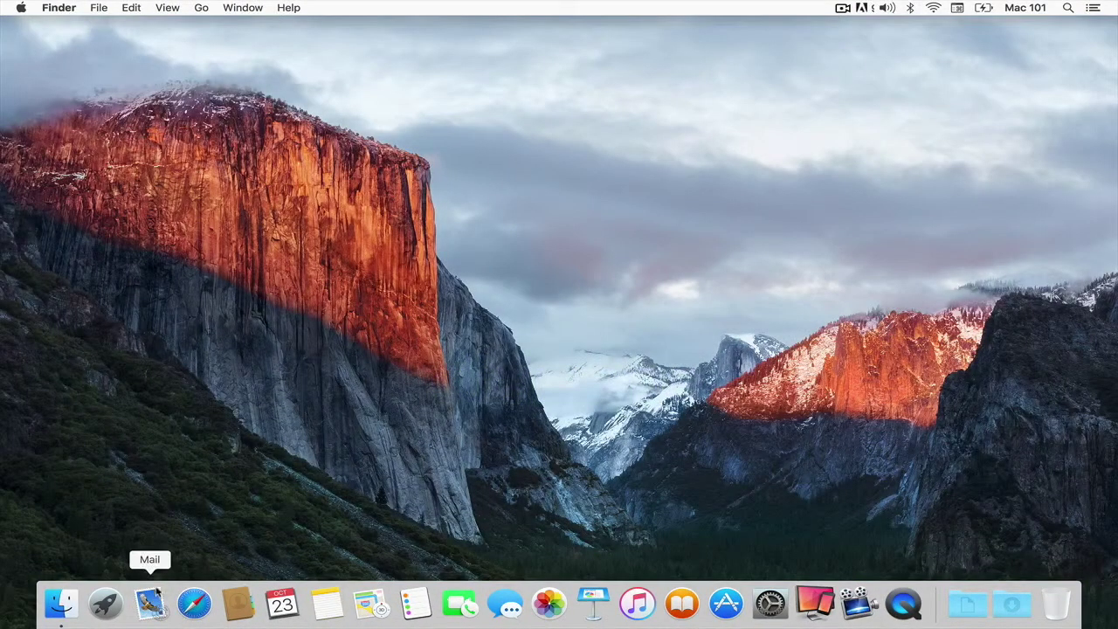
Step: Launch Mail and swipe the Nearpod Team message both ways to reveal Trash and Mark as Unread
click(158, 595)
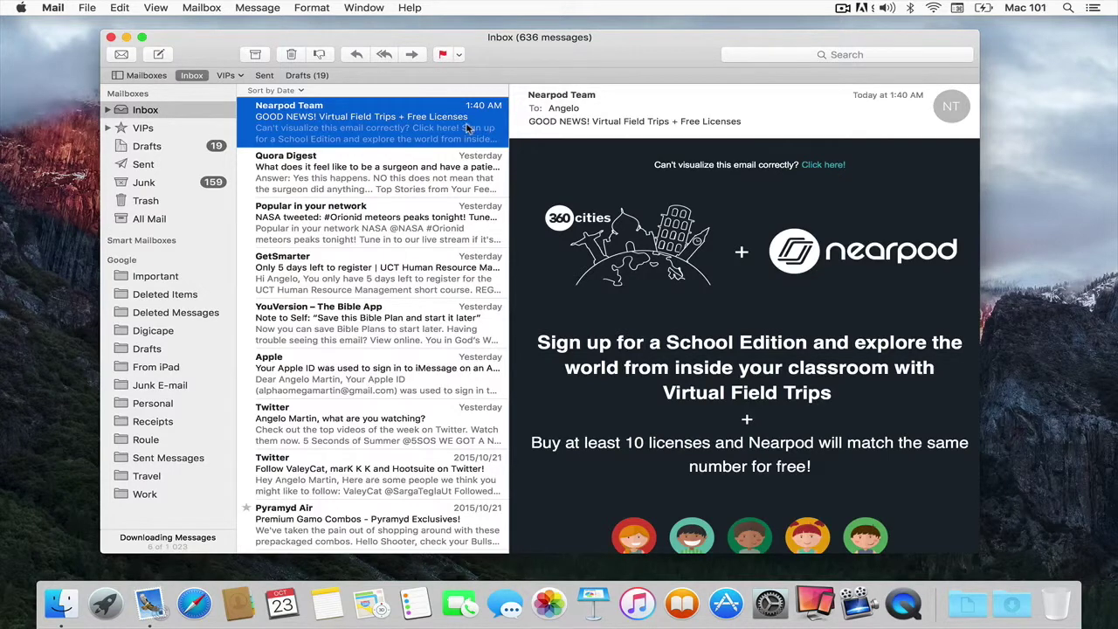
scroll(467, 128, right, 5)
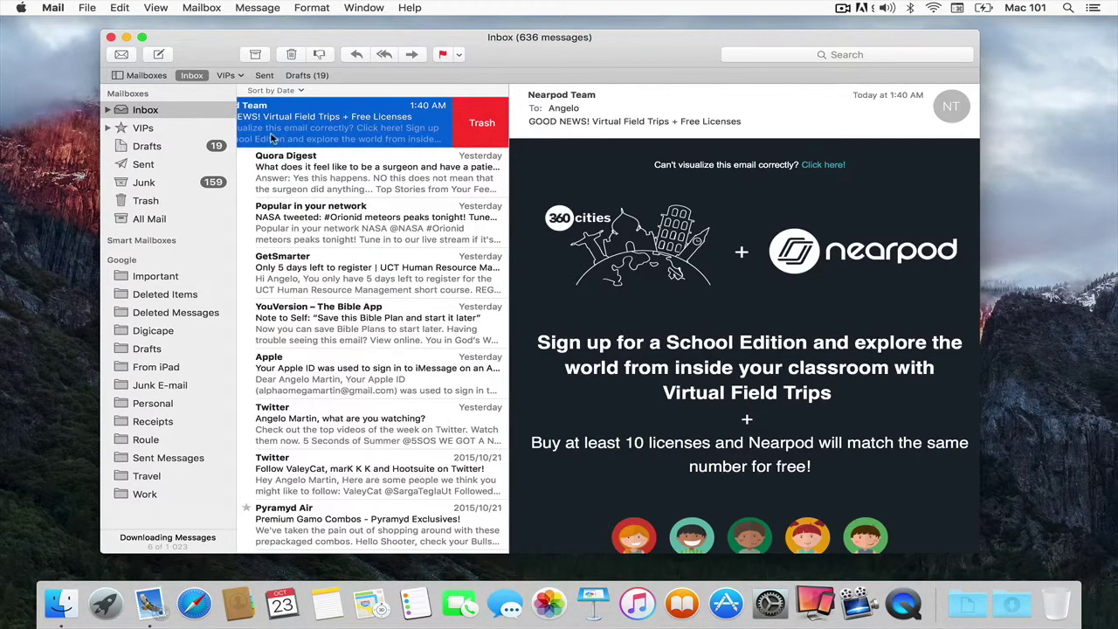
scroll(270, 133, left, 5)
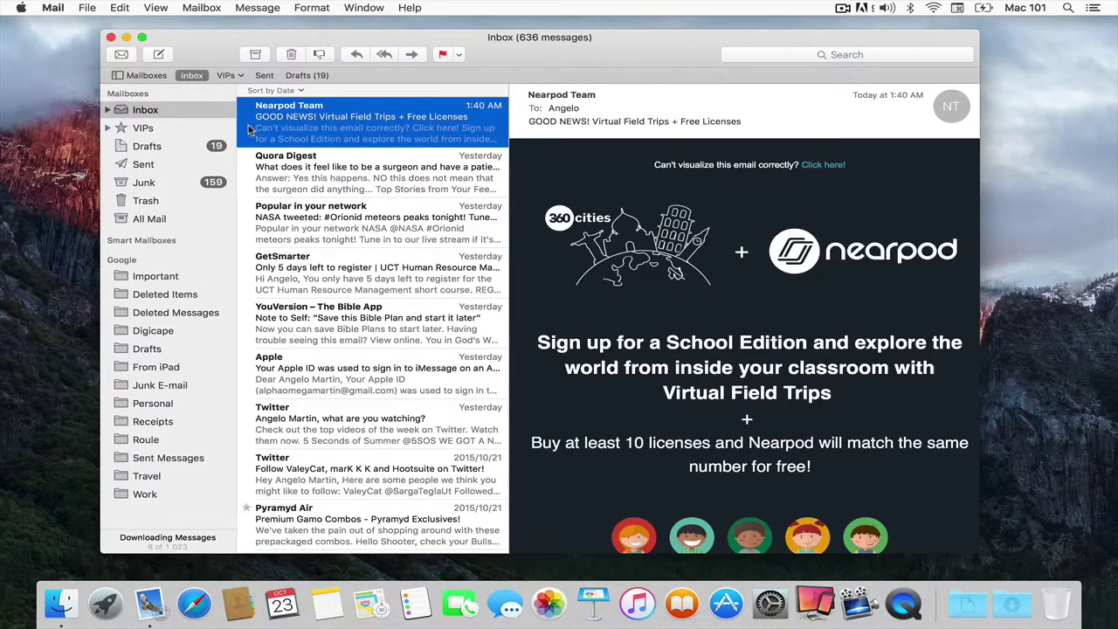
scroll(249, 128, left, 5)
scroll(246, 122, right, 2)
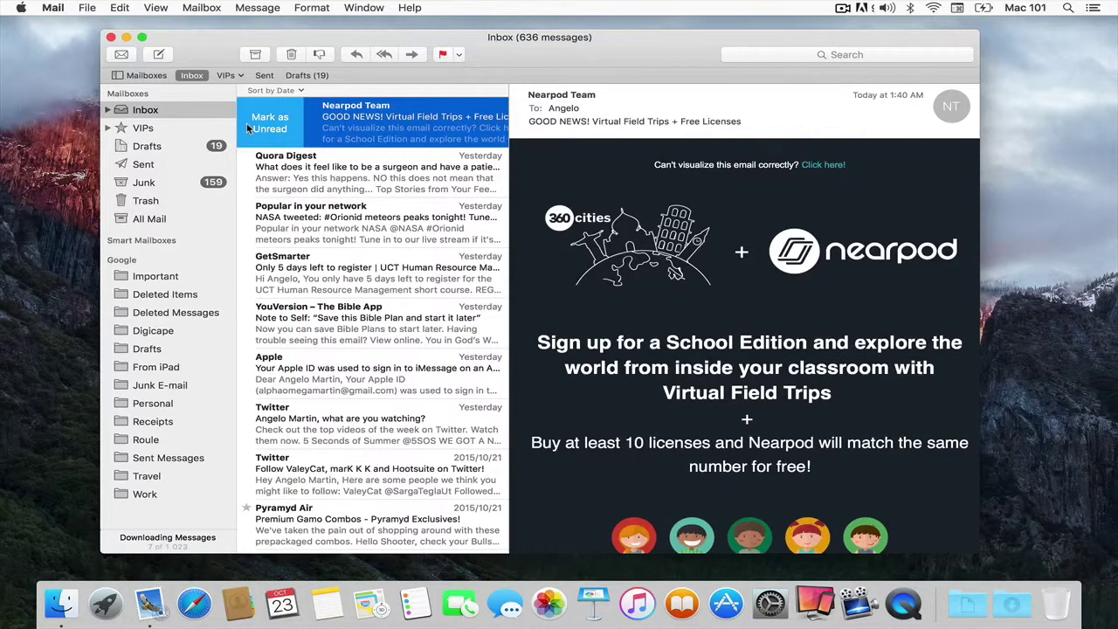
click(246, 122)
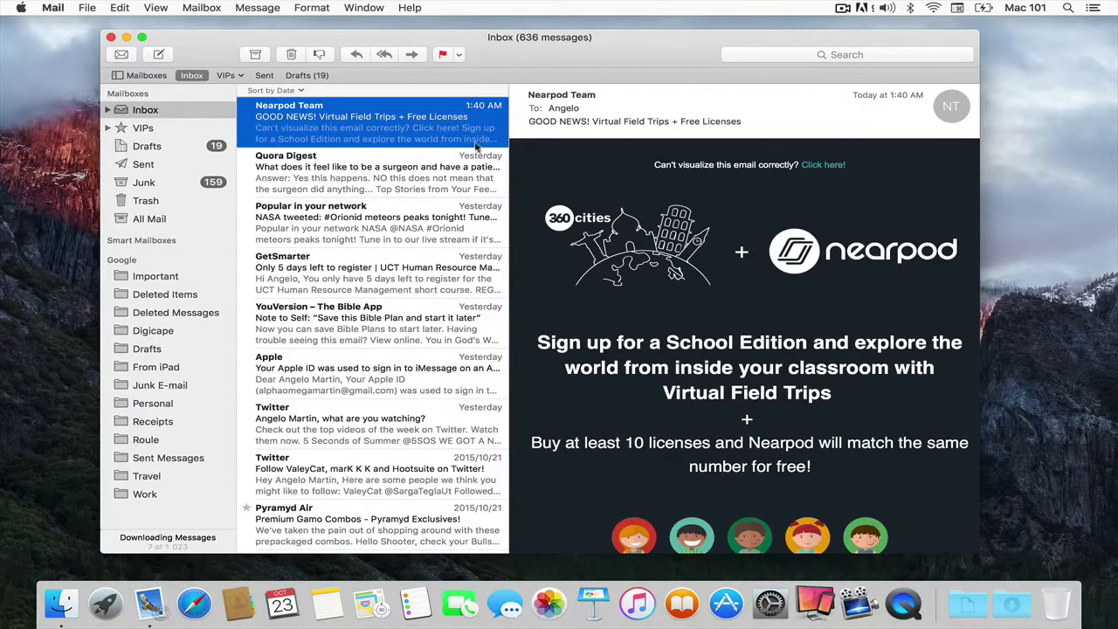
scroll(487, 129, right, 5)
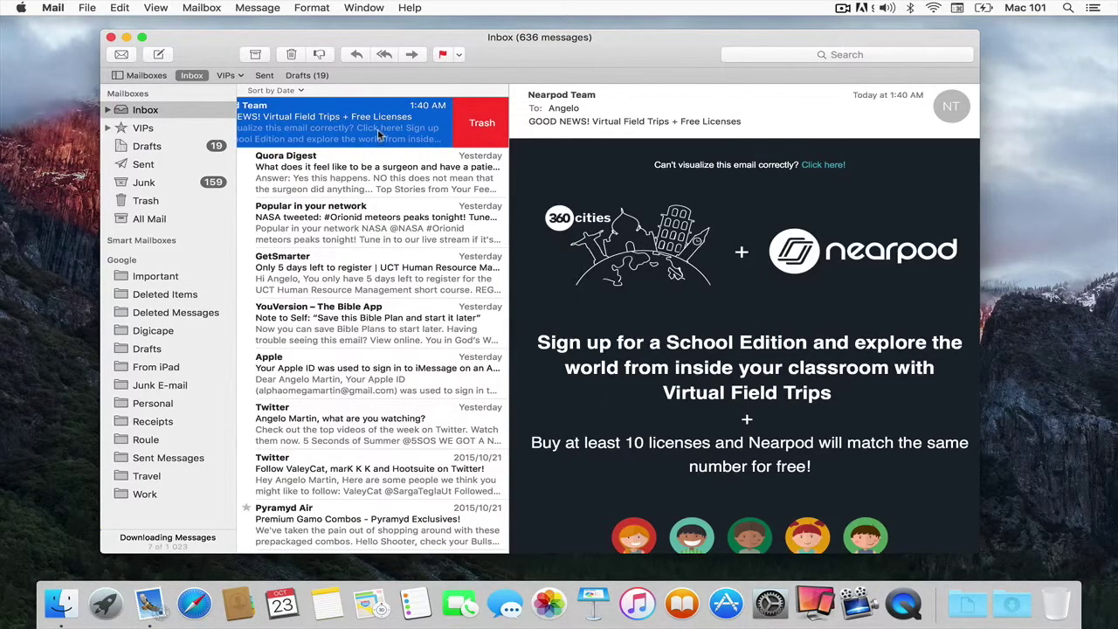
scroll(378, 129, left, 5)
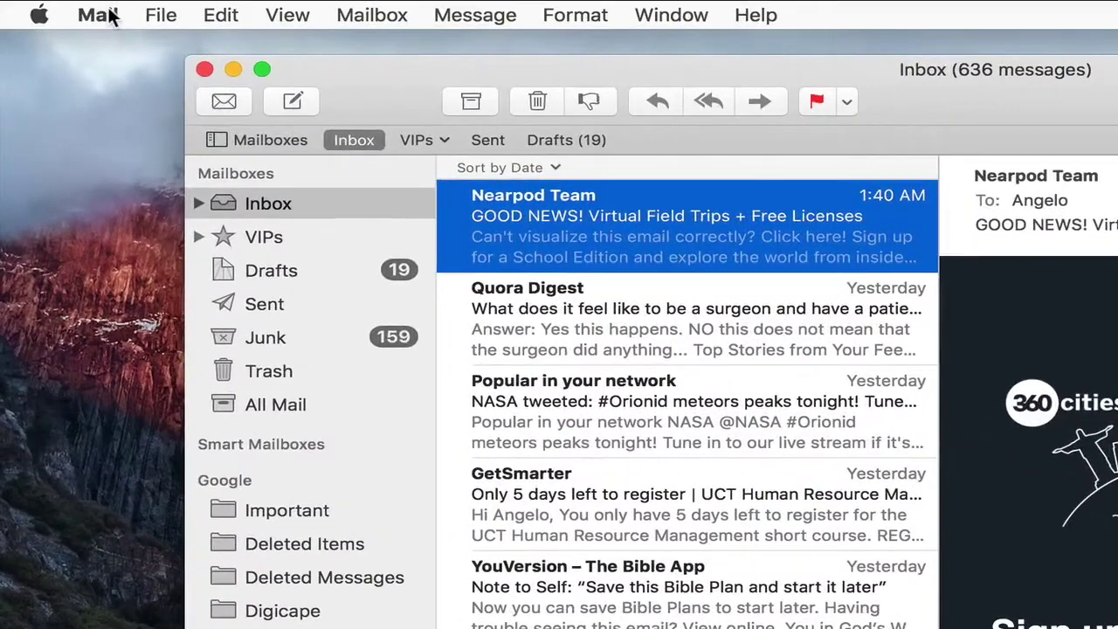
click(98, 15)
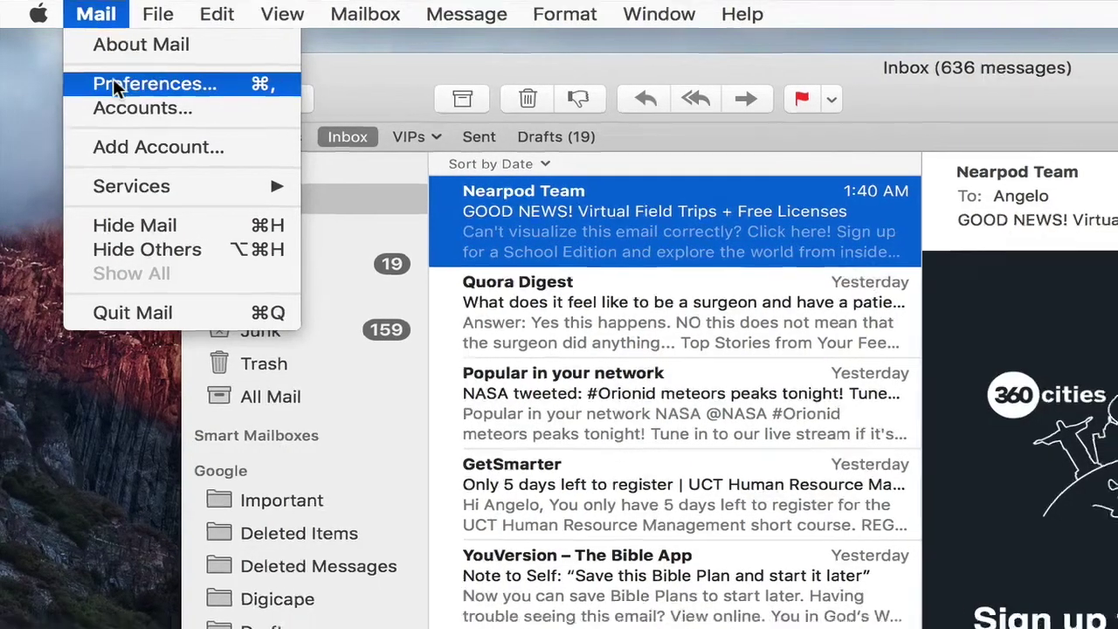
Step: Set Swipe Left to Archive in Mail's Viewing preferences
click(118, 87)
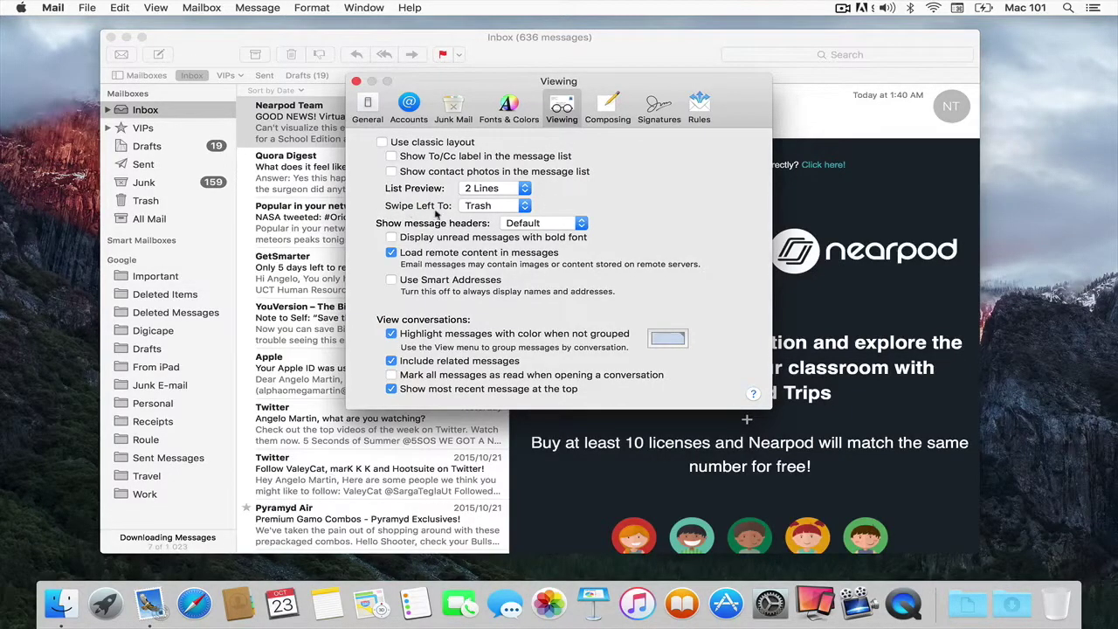
click(525, 206)
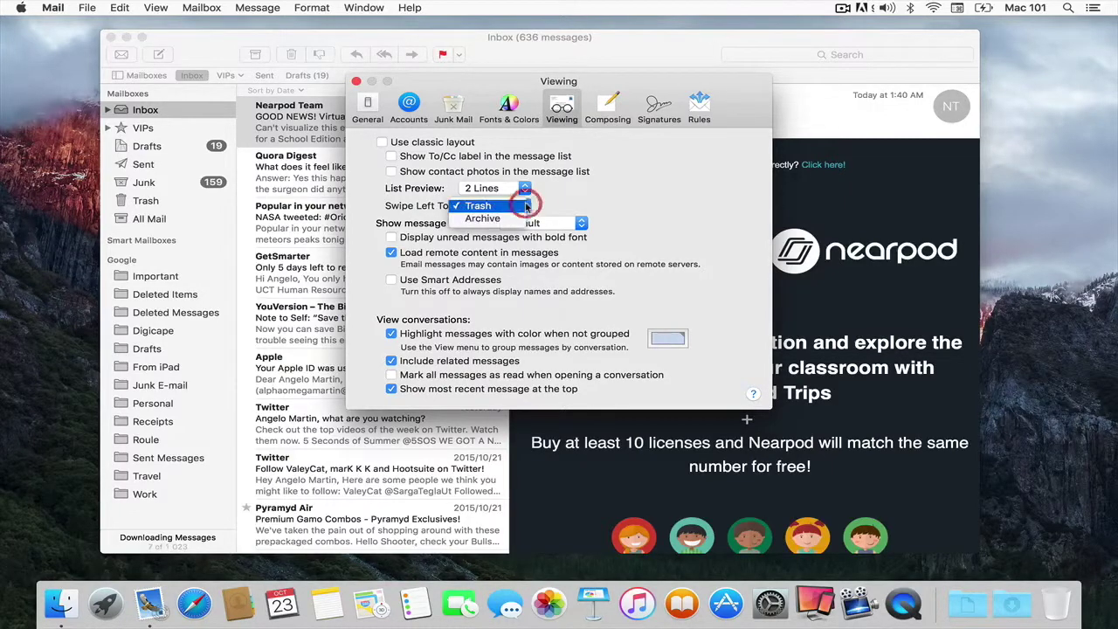
click(505, 220)
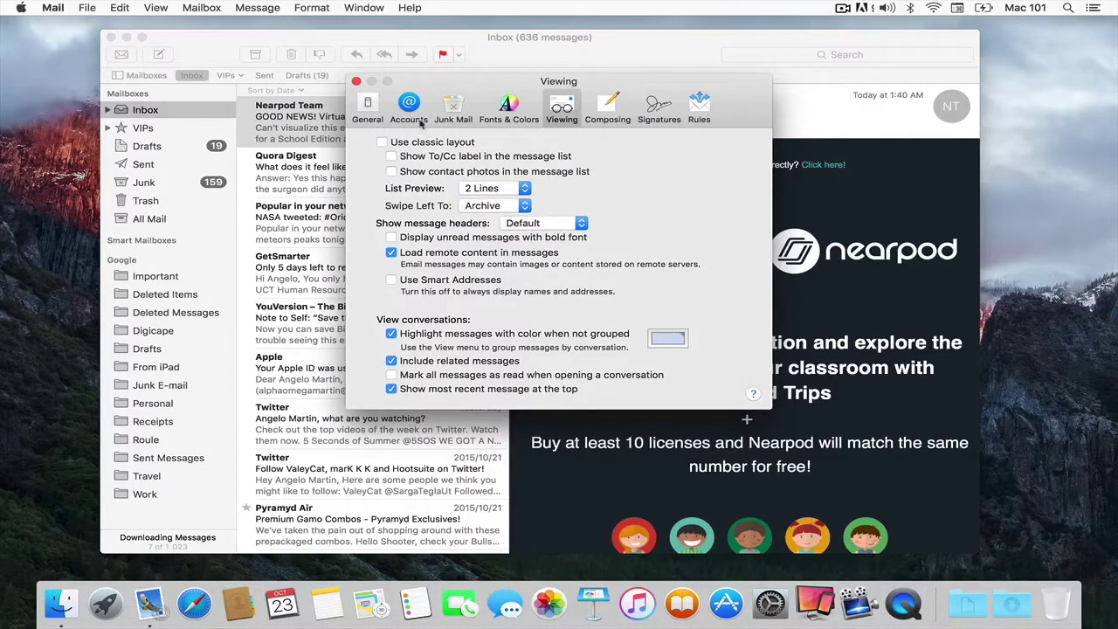
click(357, 81)
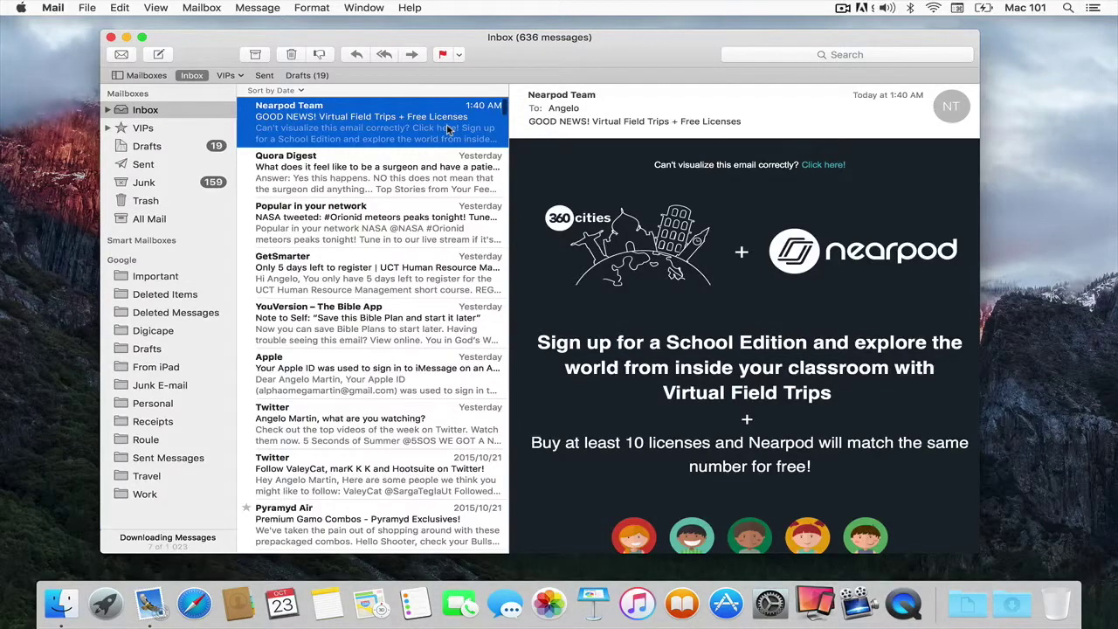
Step: Test the new archive swipe on the Nearpod message and switch Mail to full screen
scroll(447, 129, right, 3)
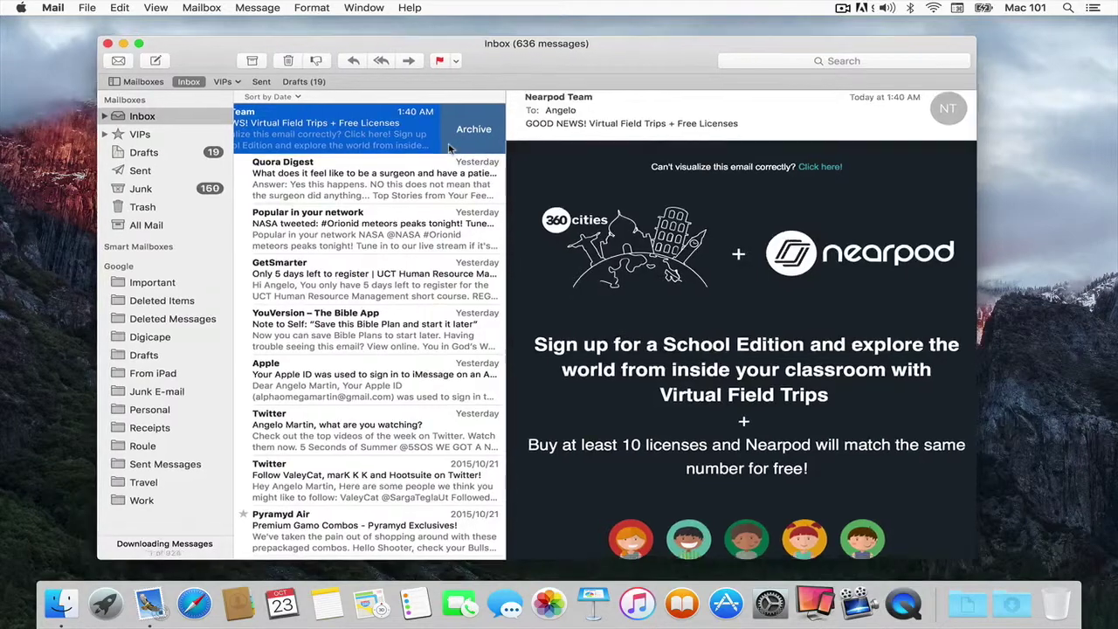
scroll(449, 148, left, 3)
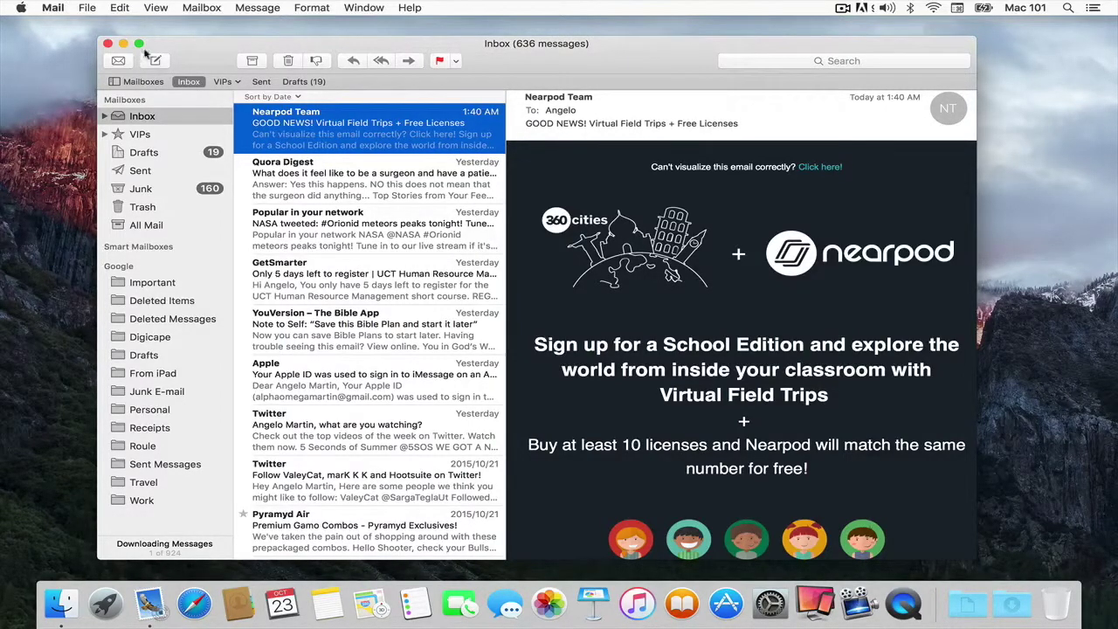
click(138, 45)
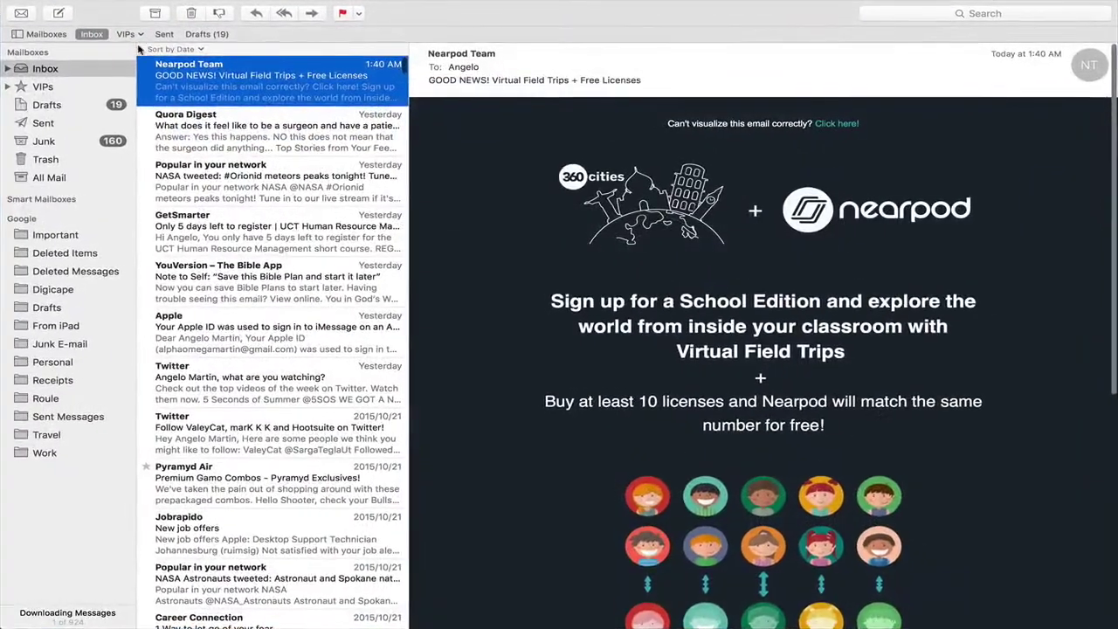
Step: Start a blank new message, minimize it, open the Apple sign-in email, then restore the draft
click(60, 14)
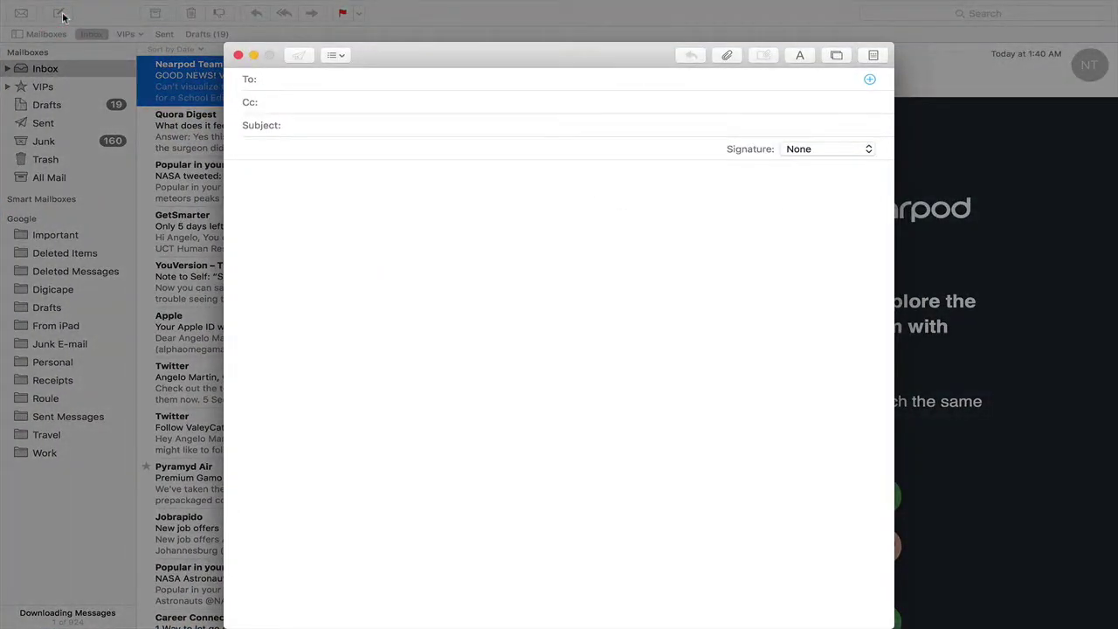
click(254, 56)
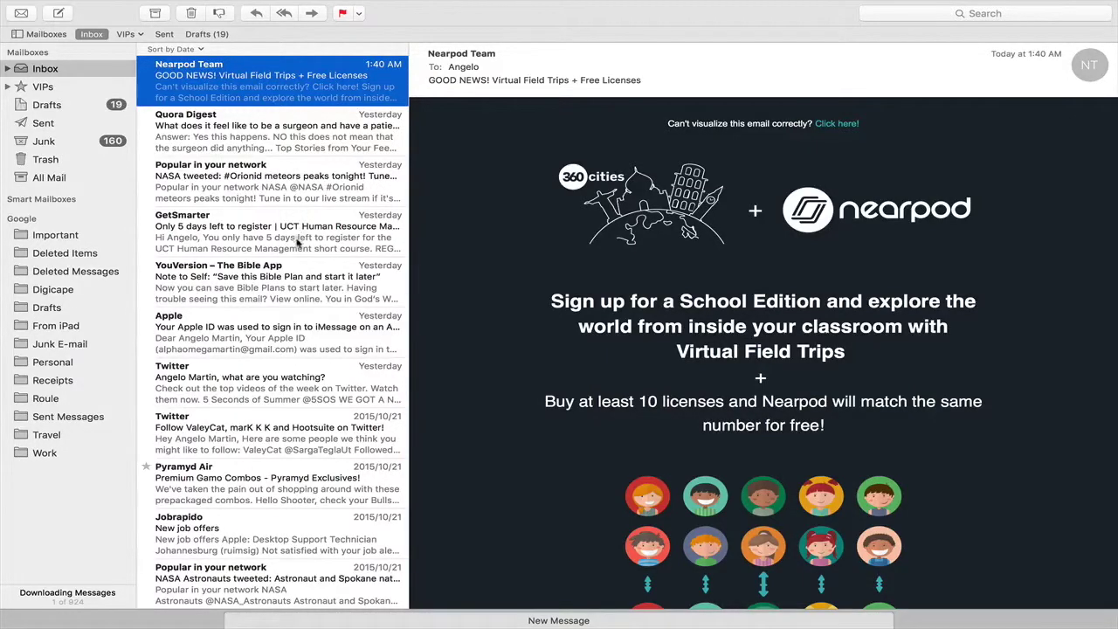
click(279, 342)
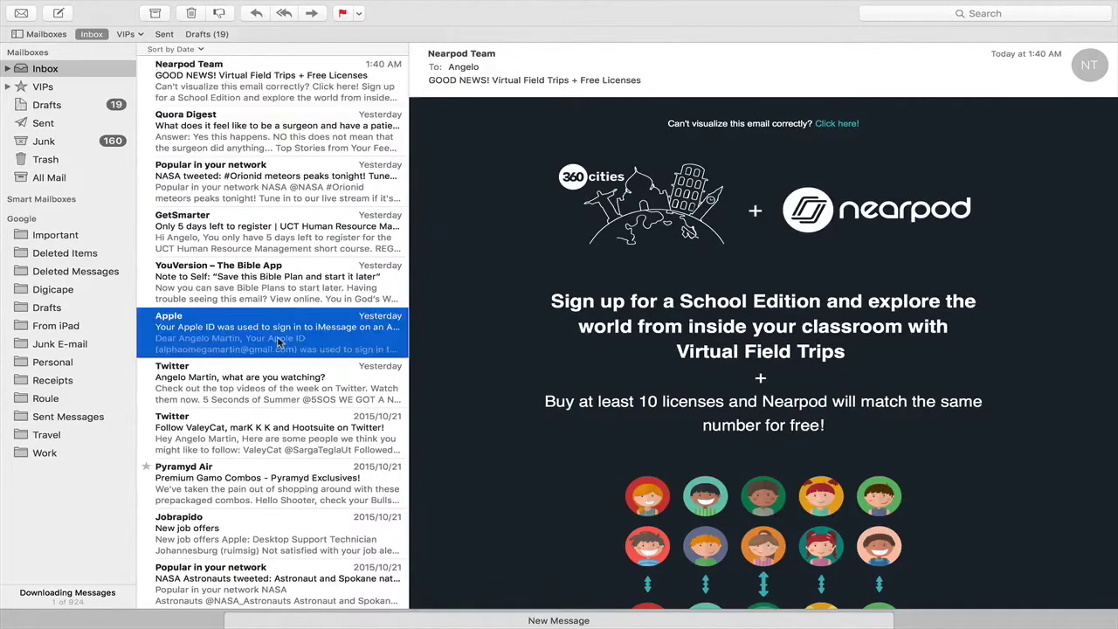
click(262, 386)
click(251, 316)
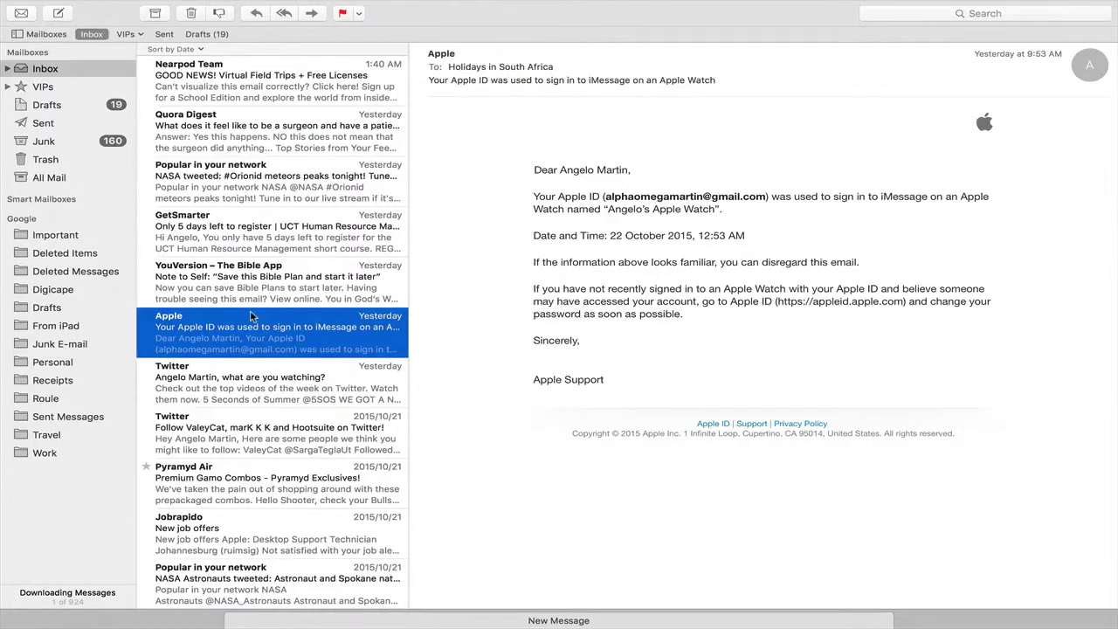
click(336, 620)
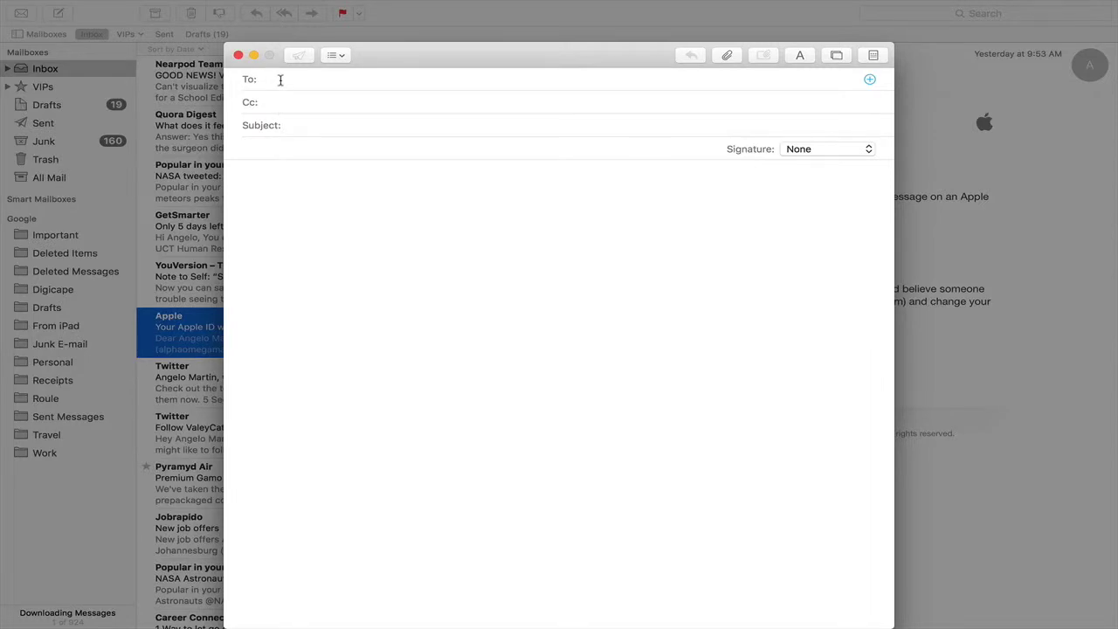
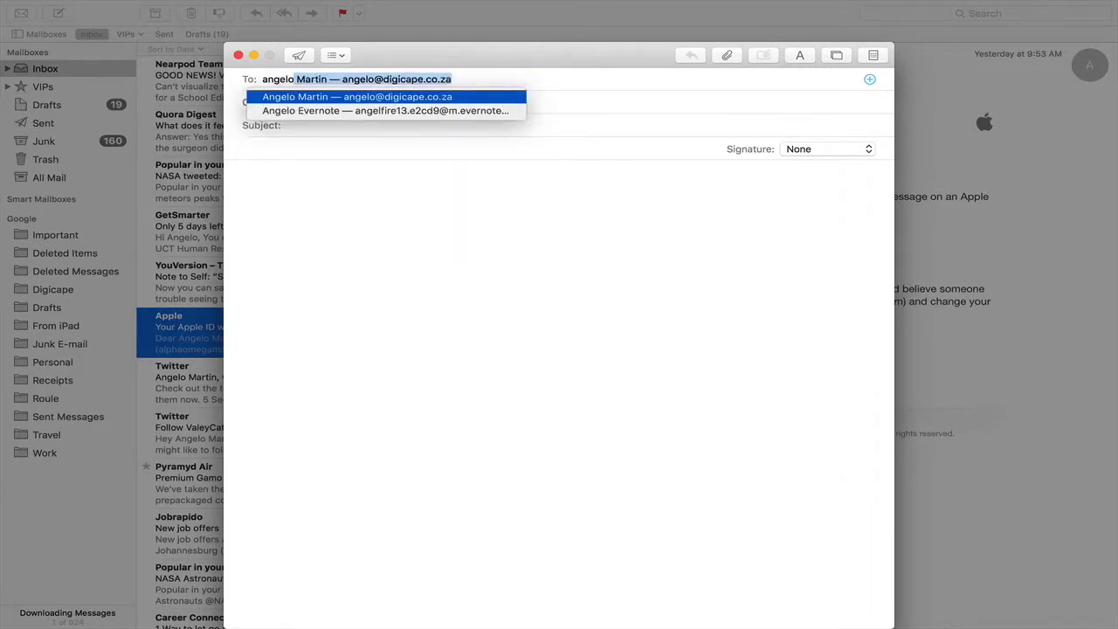
Step: Address the first message to the suggested contact with subject 'test 1' and minimize it
key(Return)
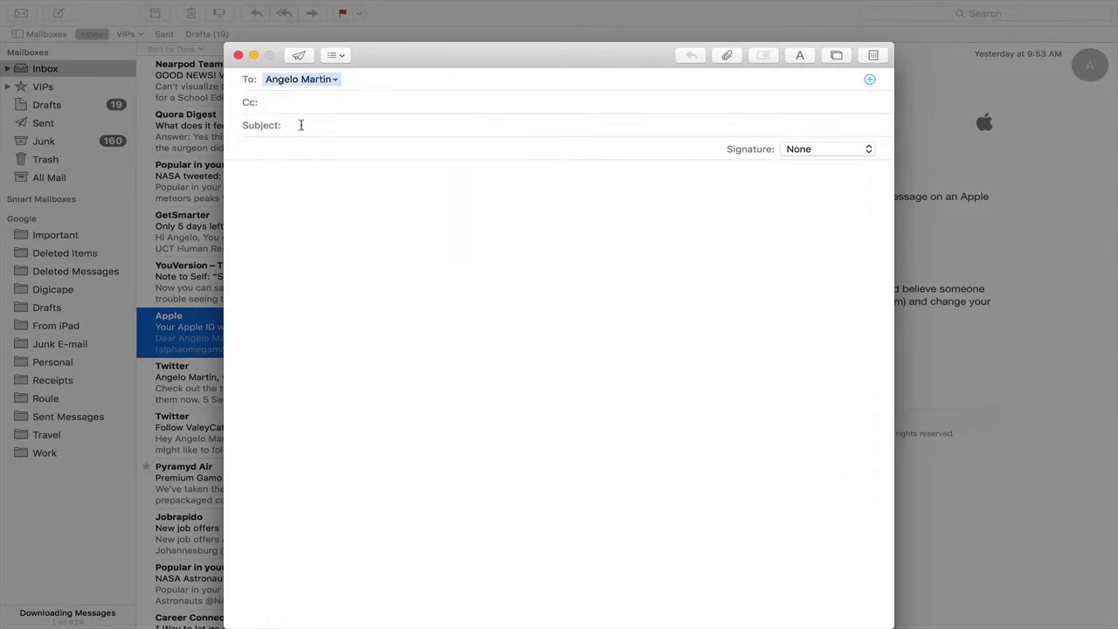
click(308, 129)
text(test 1)
click(253, 55)
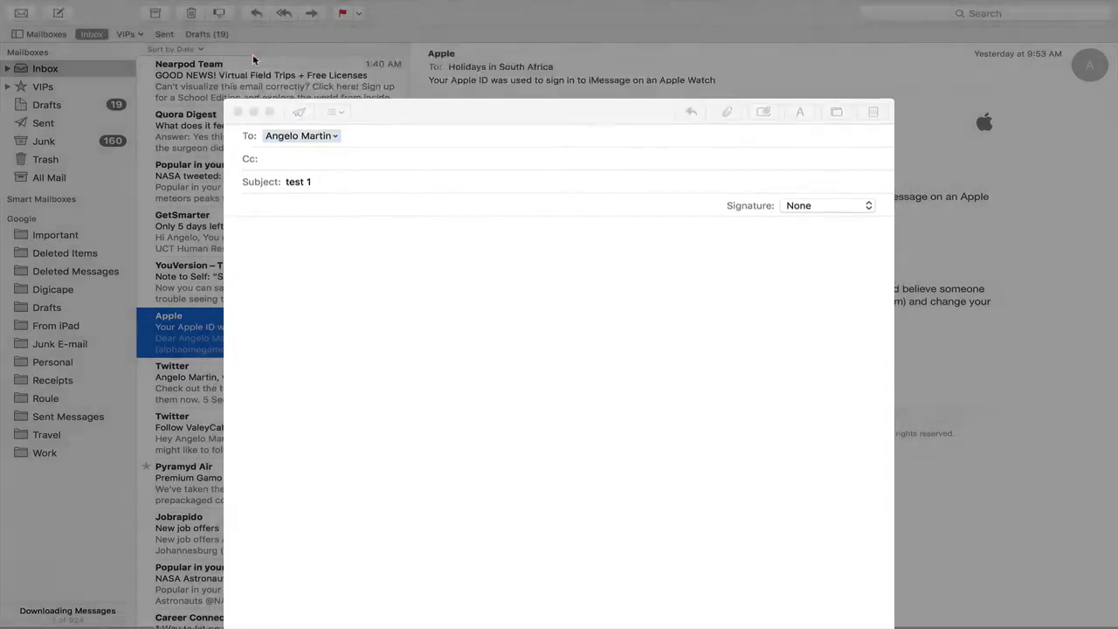
Step: Start a second tabbed message to the same contact with subject 'test 2'
click(59, 13)
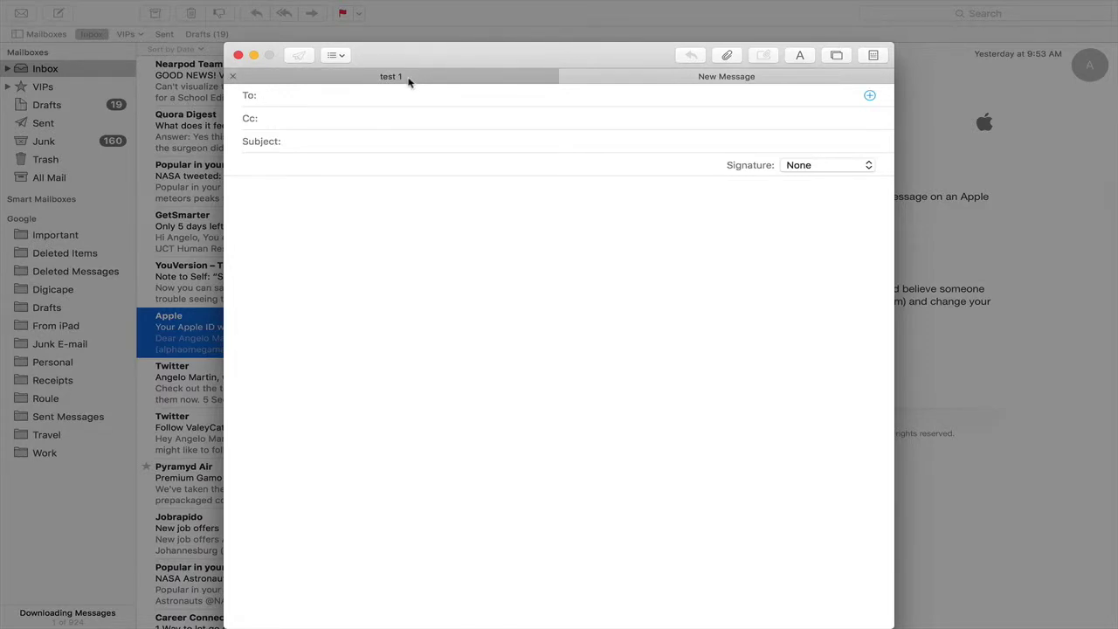
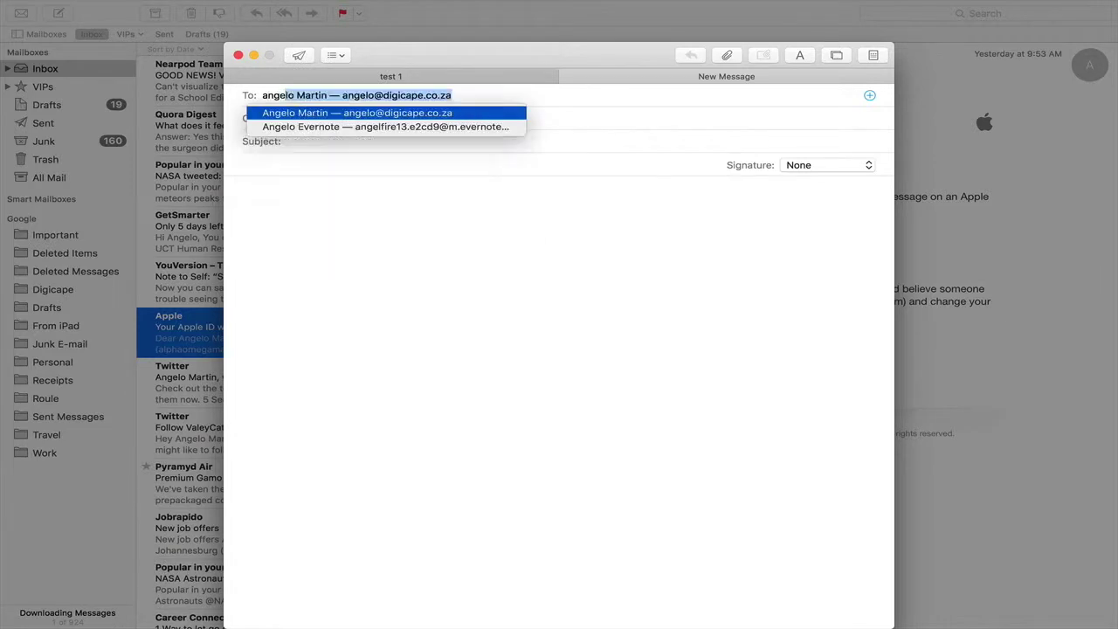
key(Return)
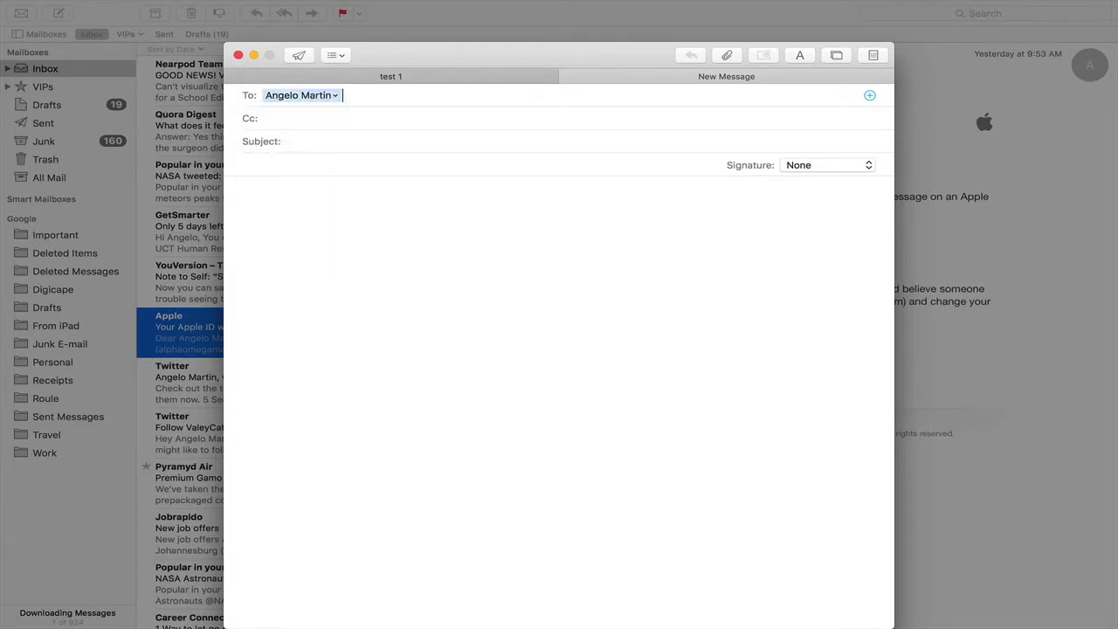
click(280, 141)
text(test 2)
click(317, 253)
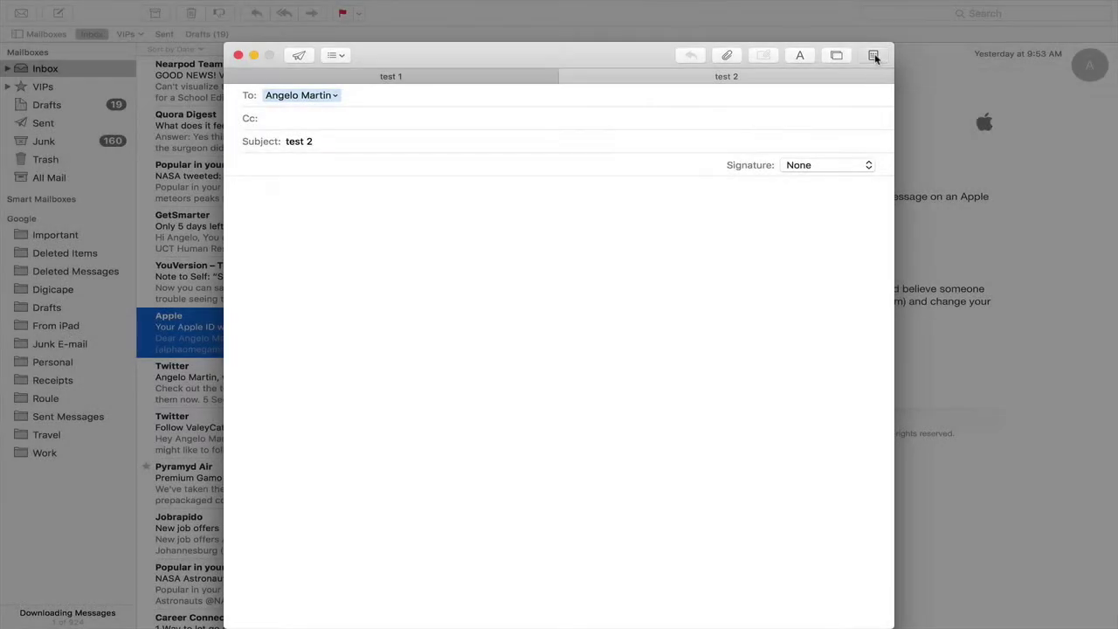
Step: Preview the Gift, Dots and Banners birthday stationery on the test 2 message
click(874, 55)
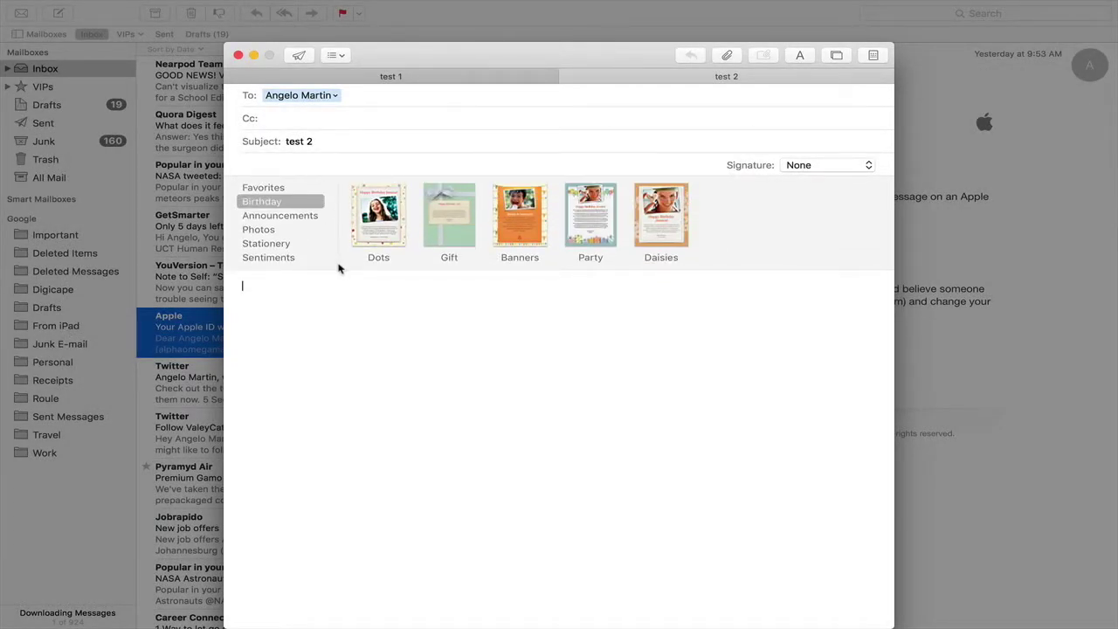
click(444, 231)
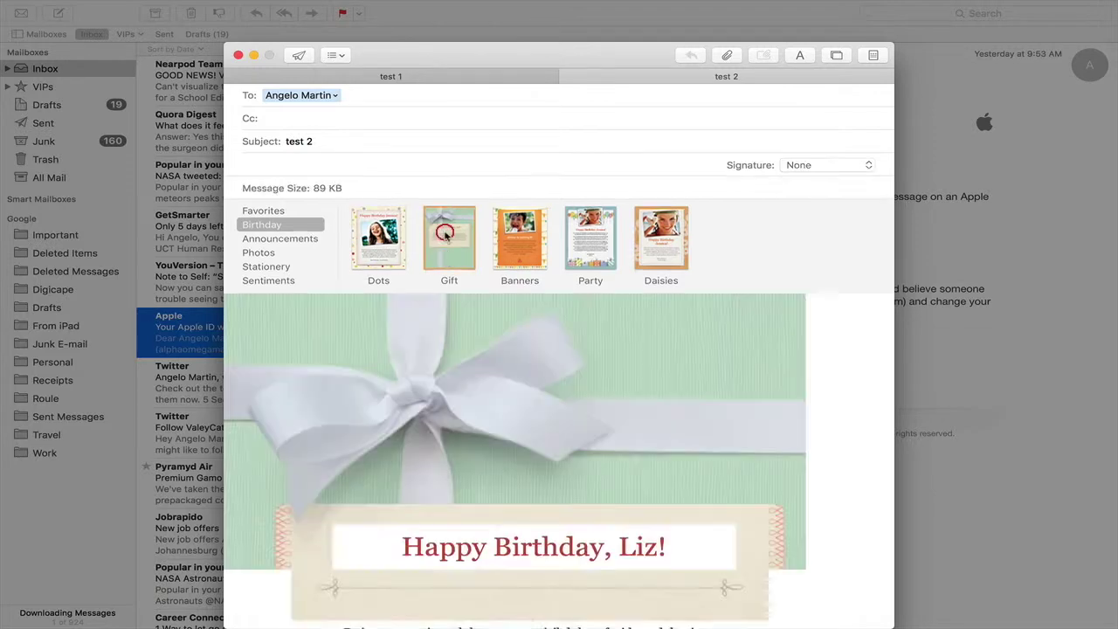
scroll(551, 424, down, 5)
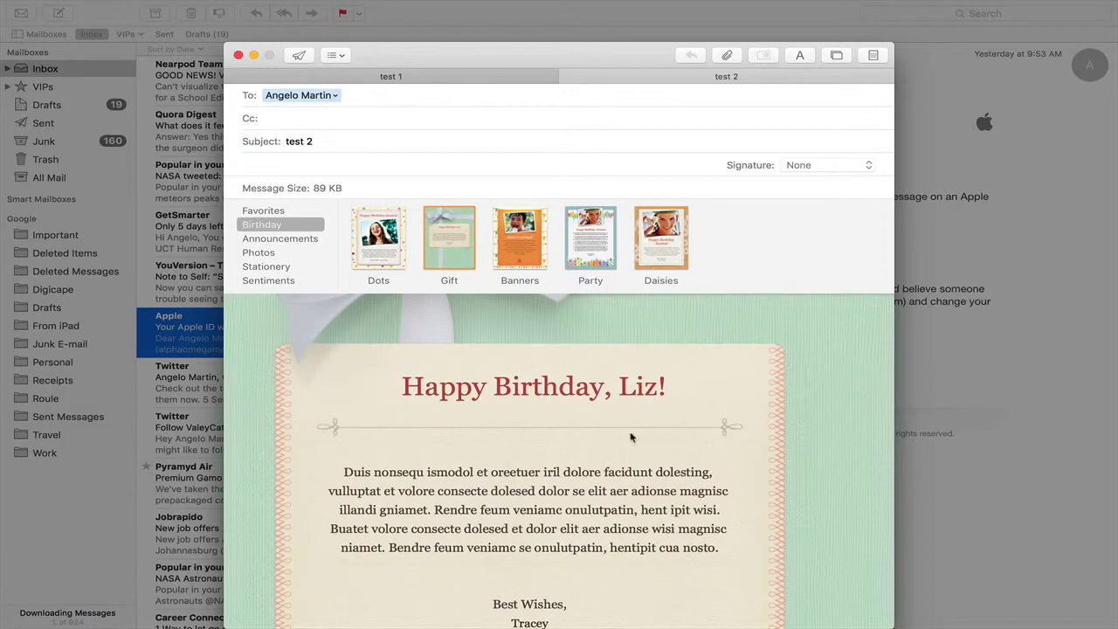
click(398, 262)
click(504, 264)
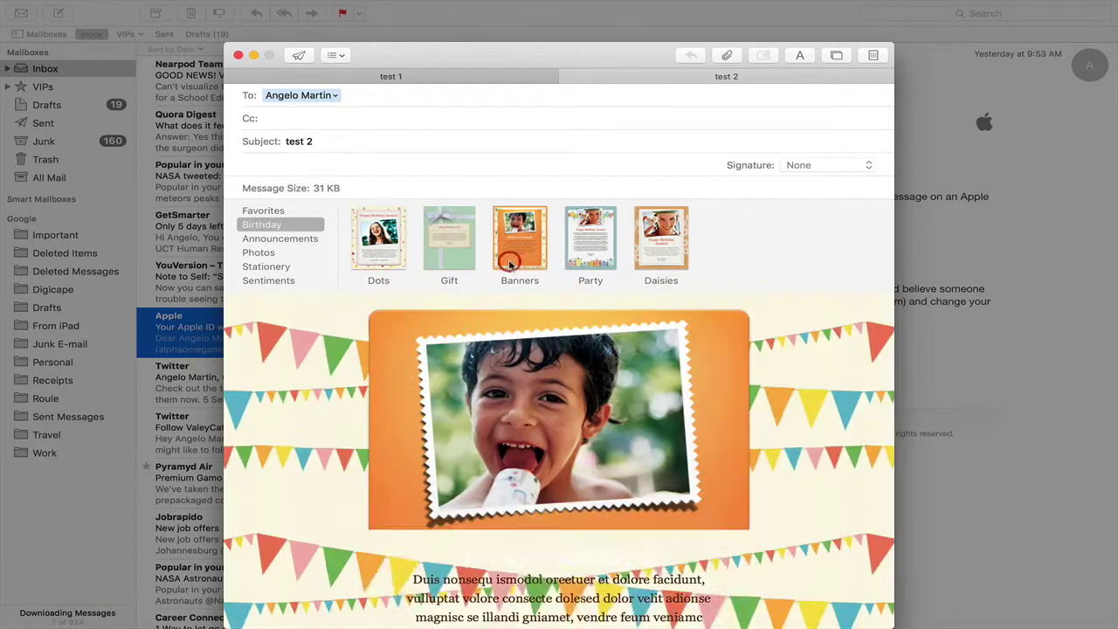
Step: Browse Announcements, Photos and Stationery templates, apply Original, and hide the stationery pane
click(279, 239)
click(262, 267)
click(260, 262)
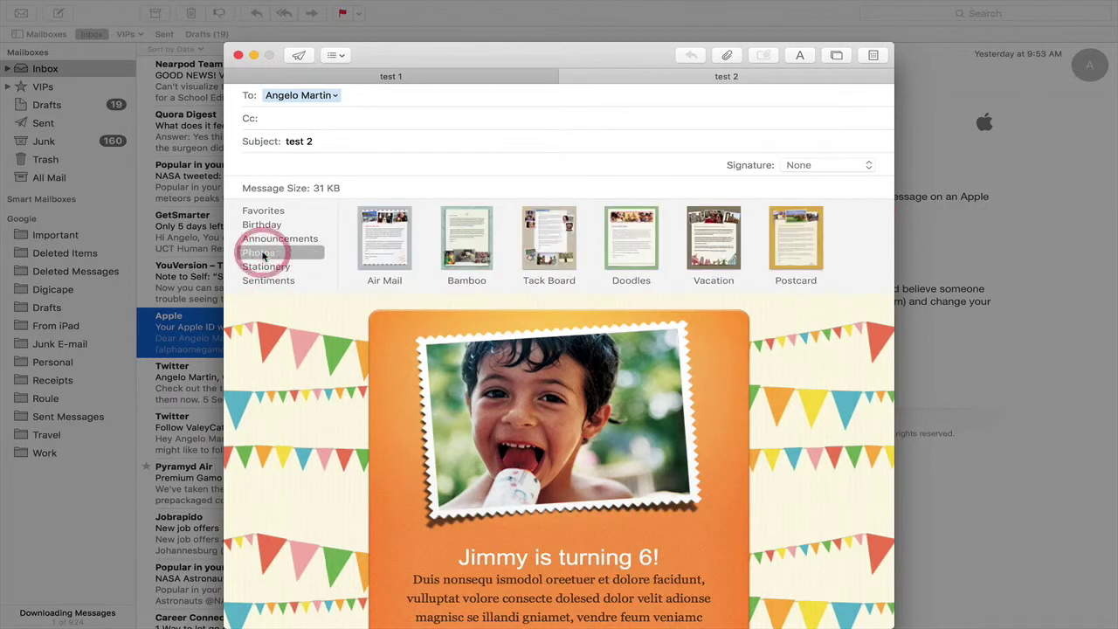
click(273, 268)
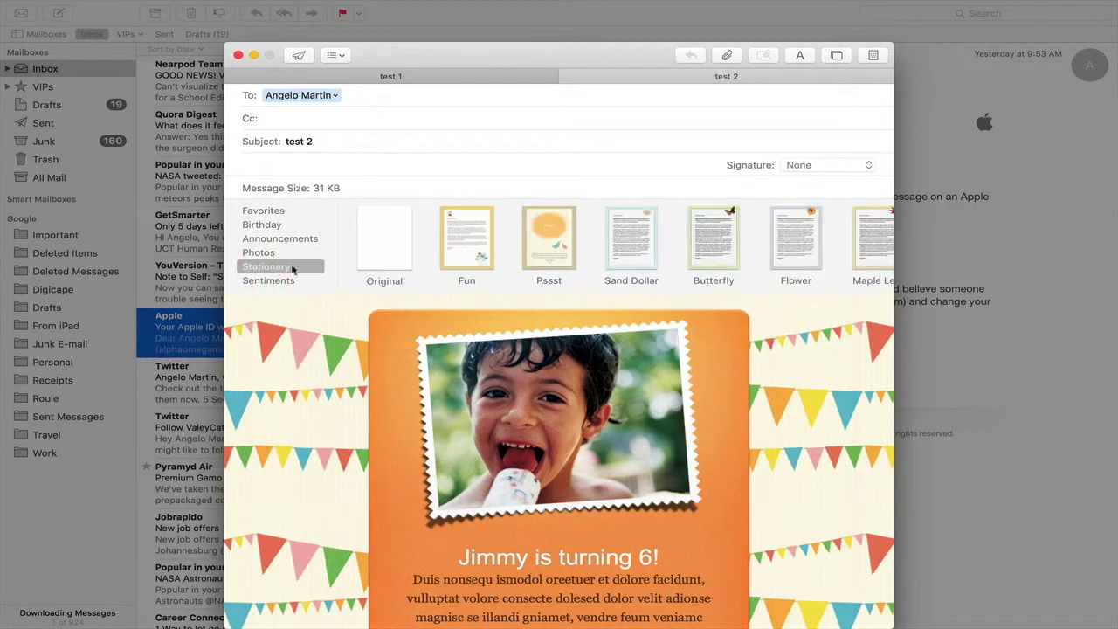
click(398, 229)
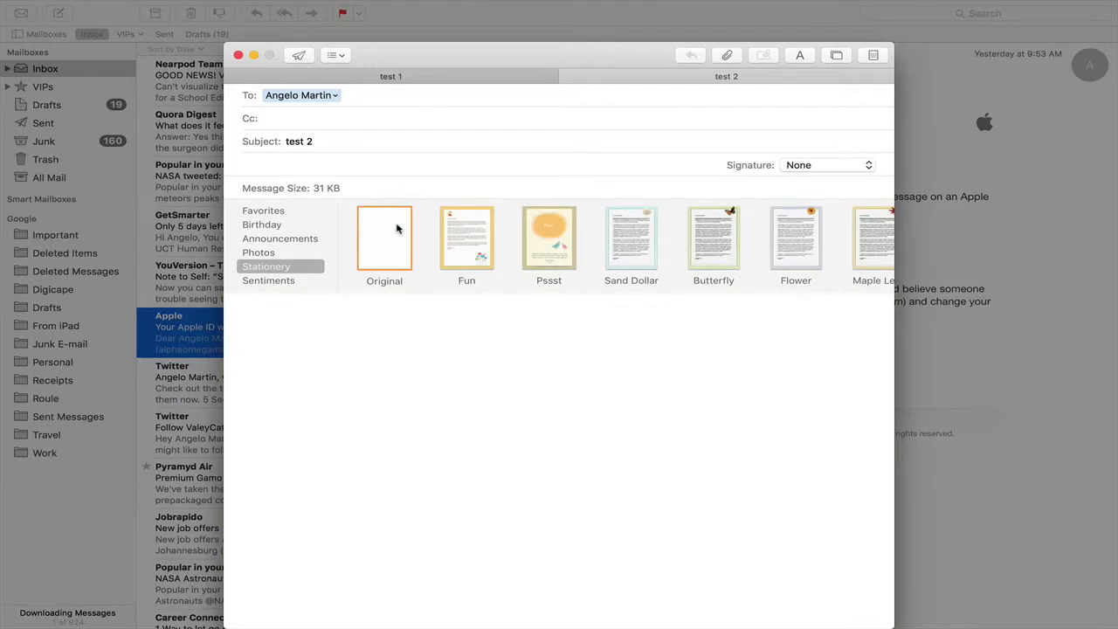
click(873, 56)
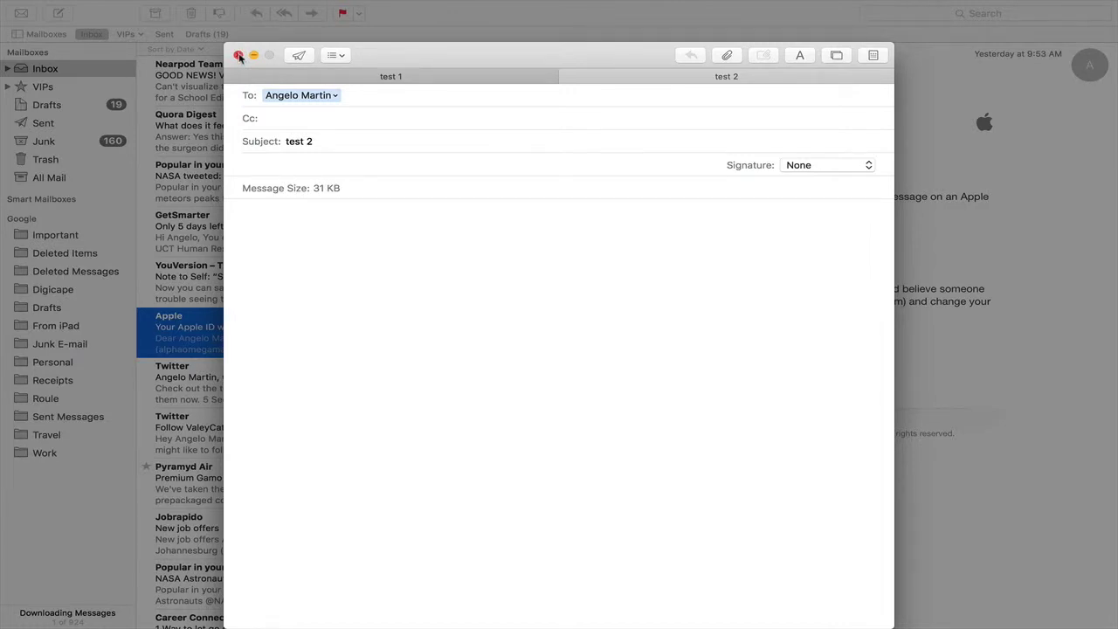
Step: Close the compose window without saving the test 1 and test 2 drafts, then exit full screen
click(239, 56)
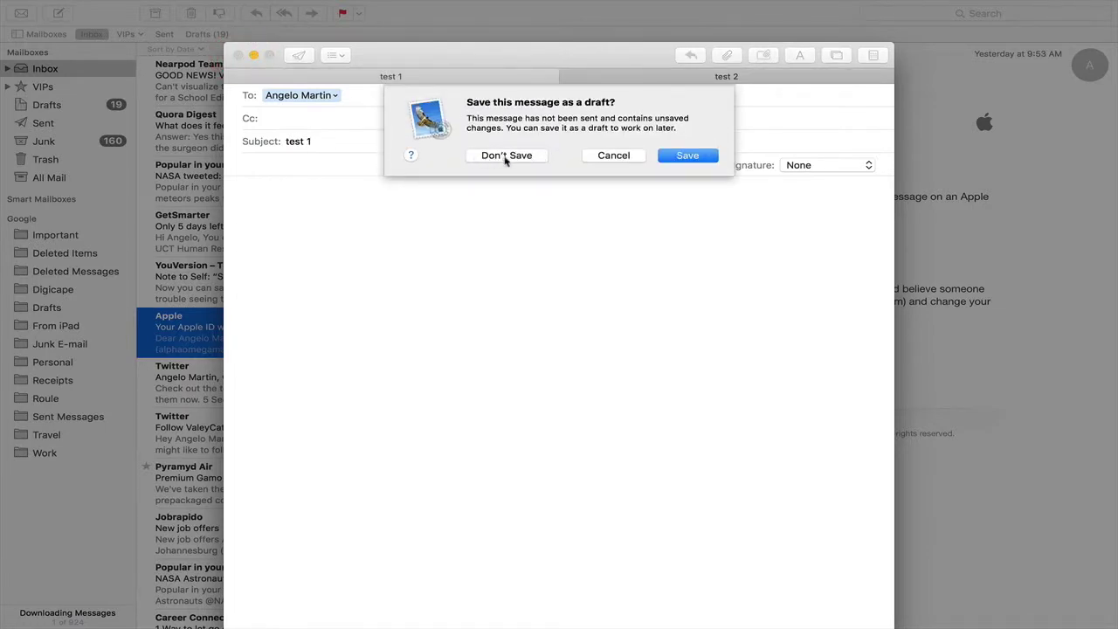
click(505, 157)
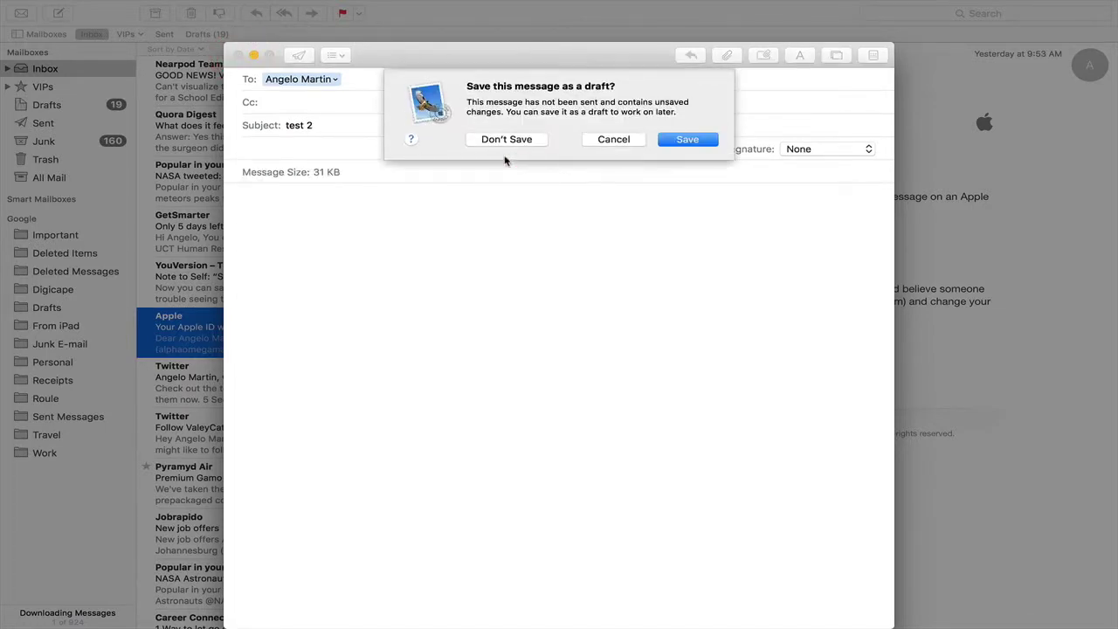
click(506, 142)
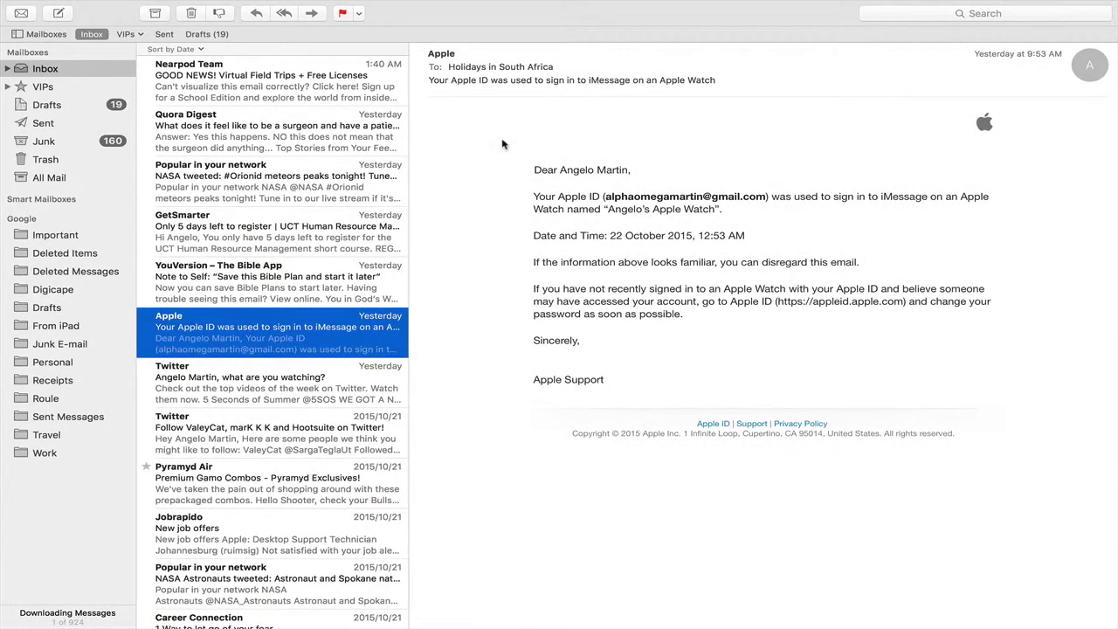
key(ctrl+super+f)
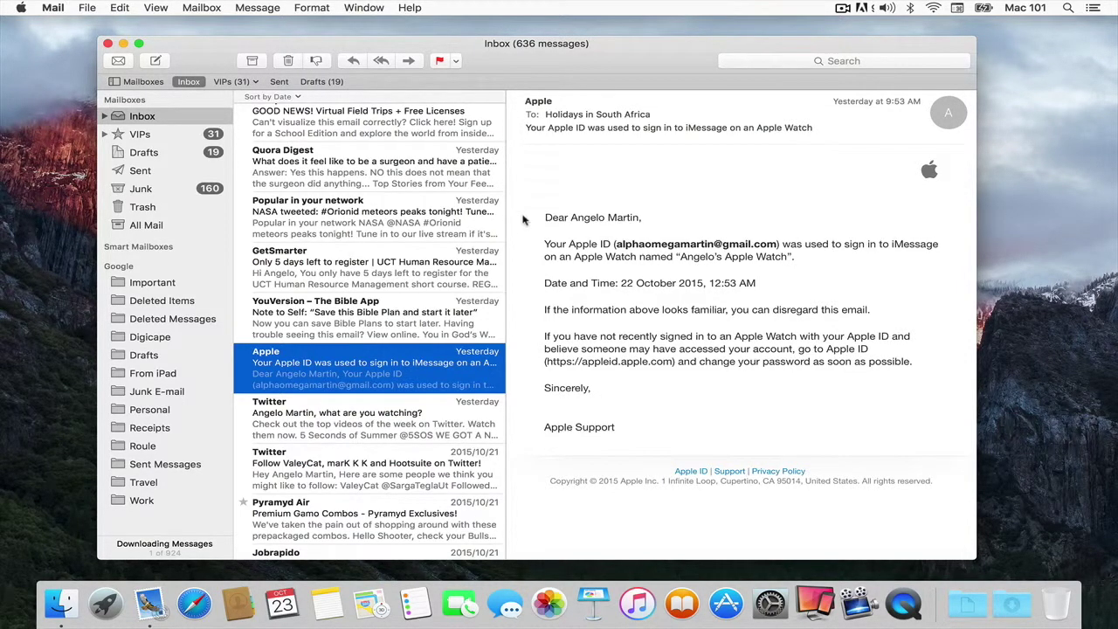
Step: Search the Inbox for the contact's work address and open the 'Address test' message
click(771, 63)
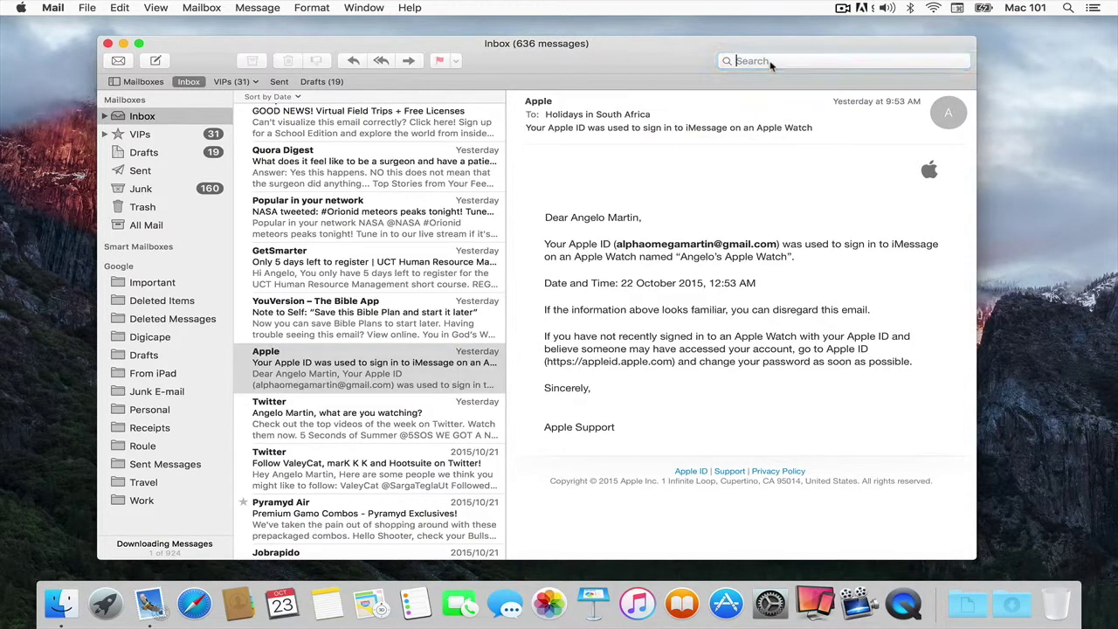
text(angel)
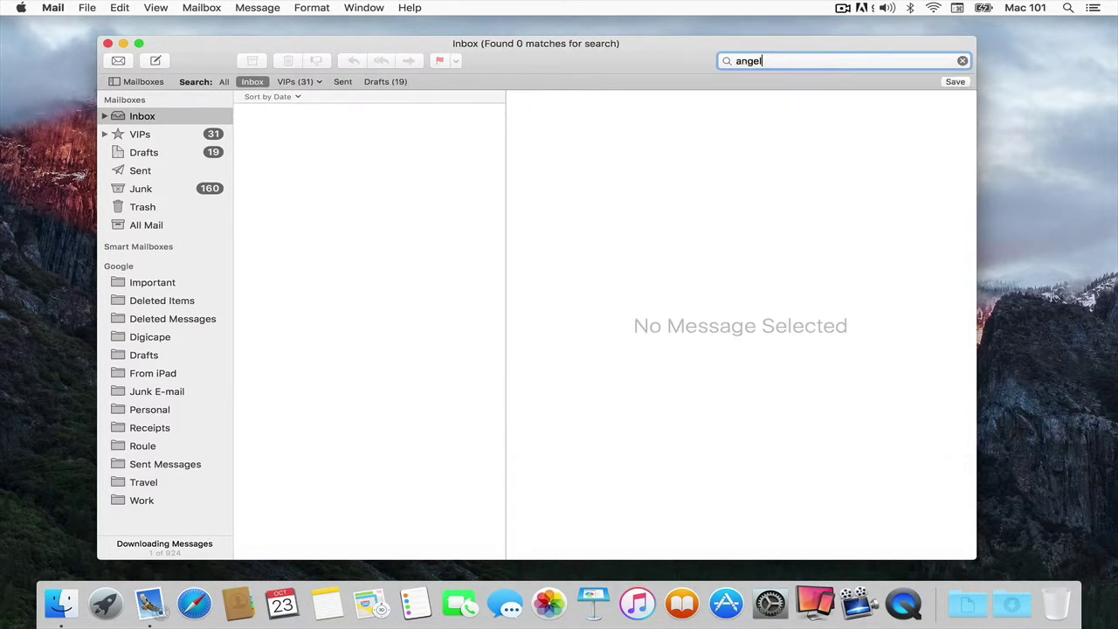
text(o)
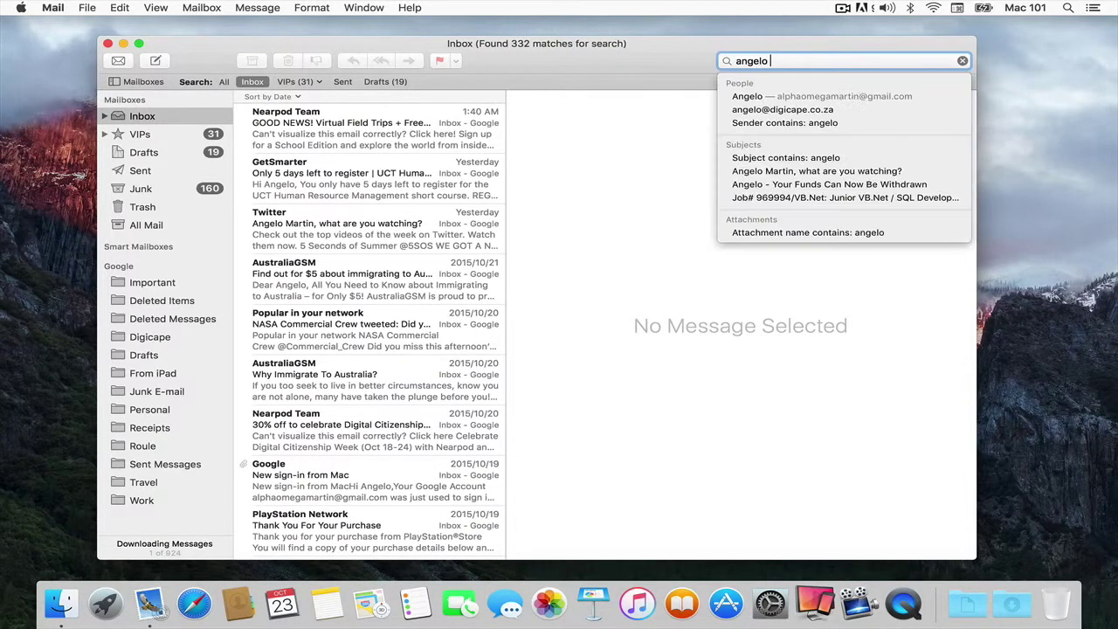
click(774, 112)
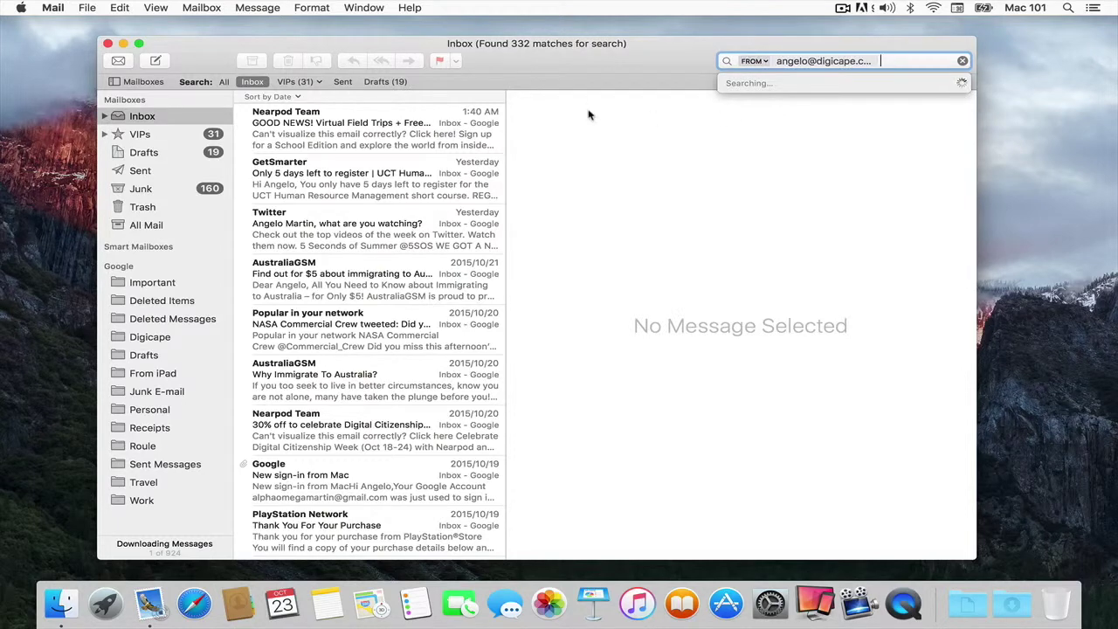
click(306, 144)
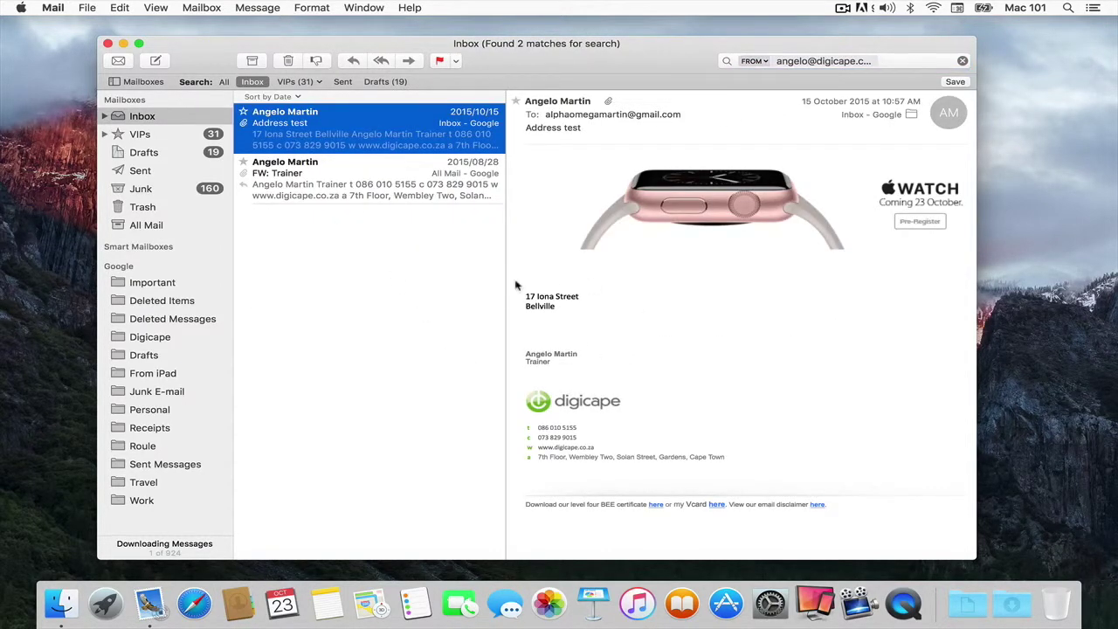
mouse_move(555, 307)
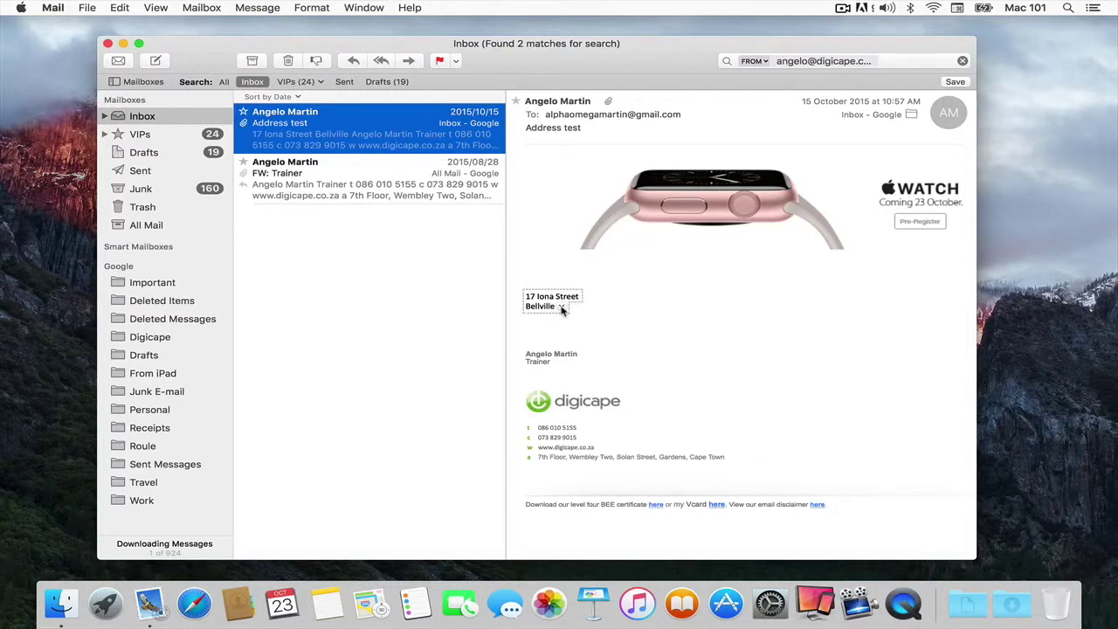
Step: Open the Address test message's street address in Maps from its data-detector menu
click(562, 308)
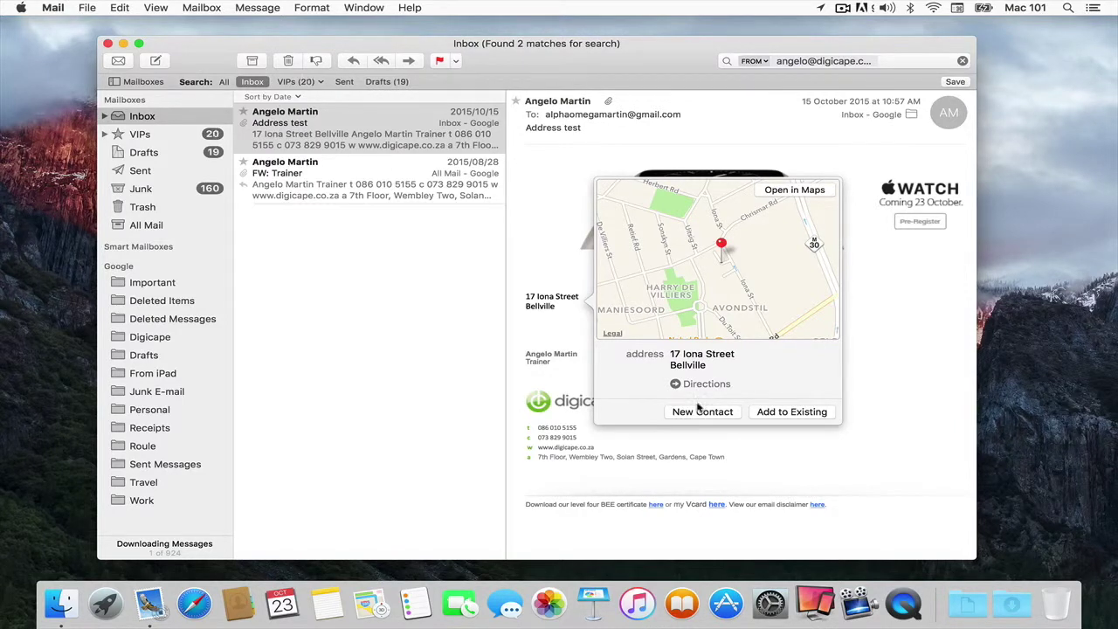
click(795, 191)
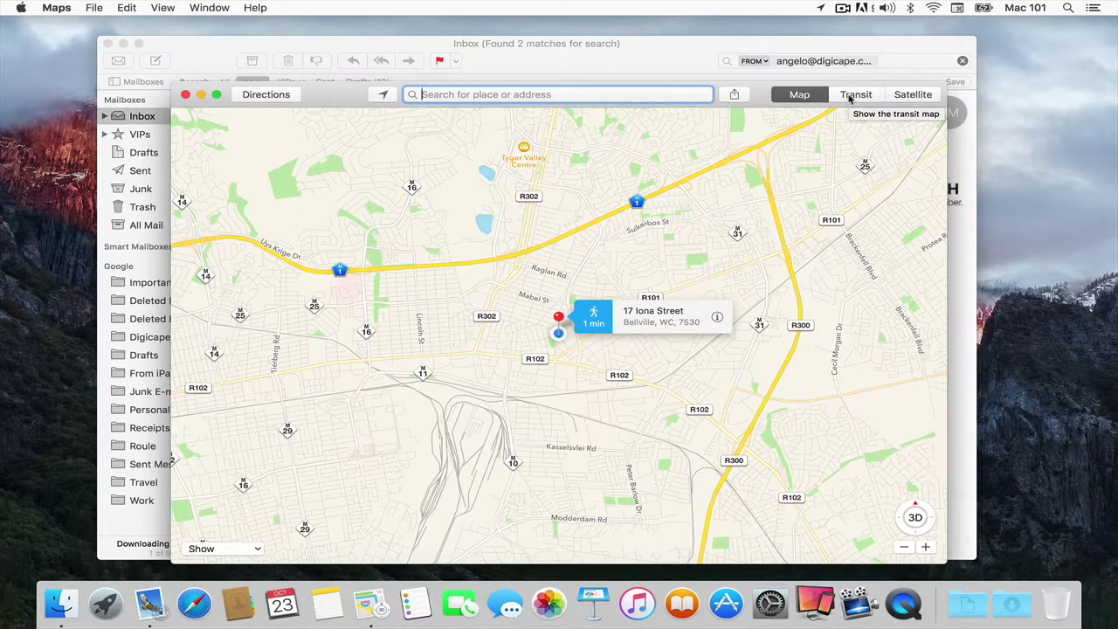
Step: Switch the Maps view of the pinned Bellville address to Transit
click(850, 98)
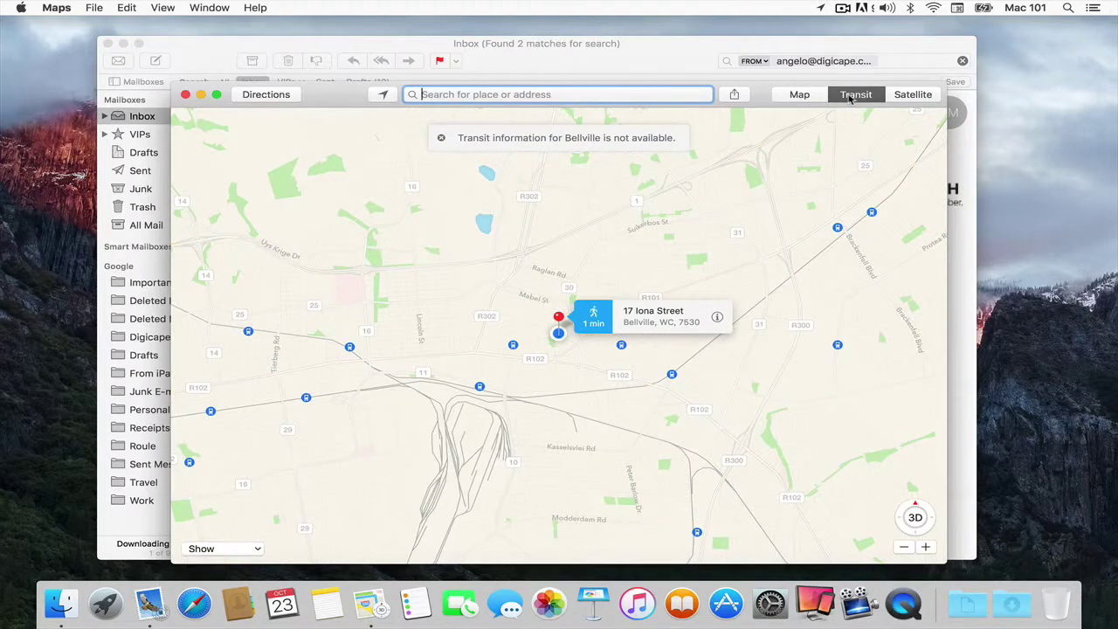